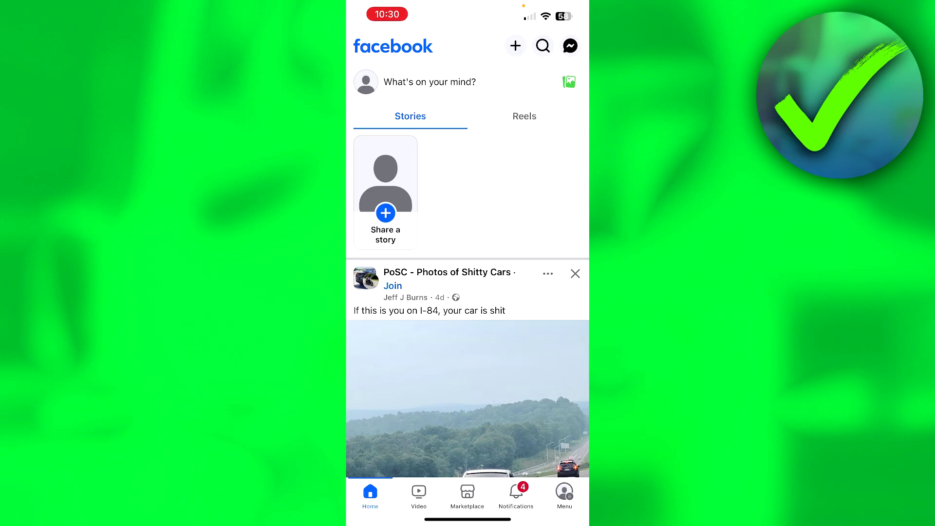
Step: Go from the Facebook Menu tab into settings to reach Meta Accounts Center
left_click(564, 494)
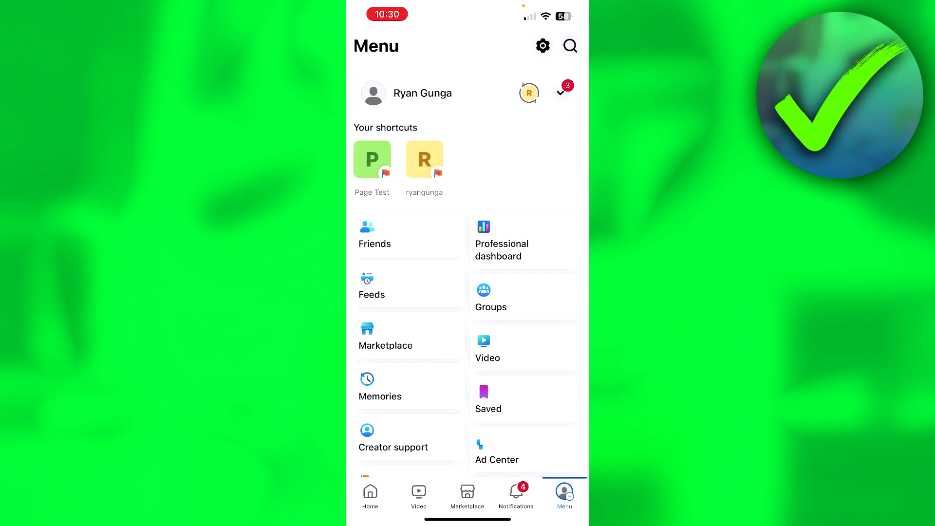
left_click(542, 45)
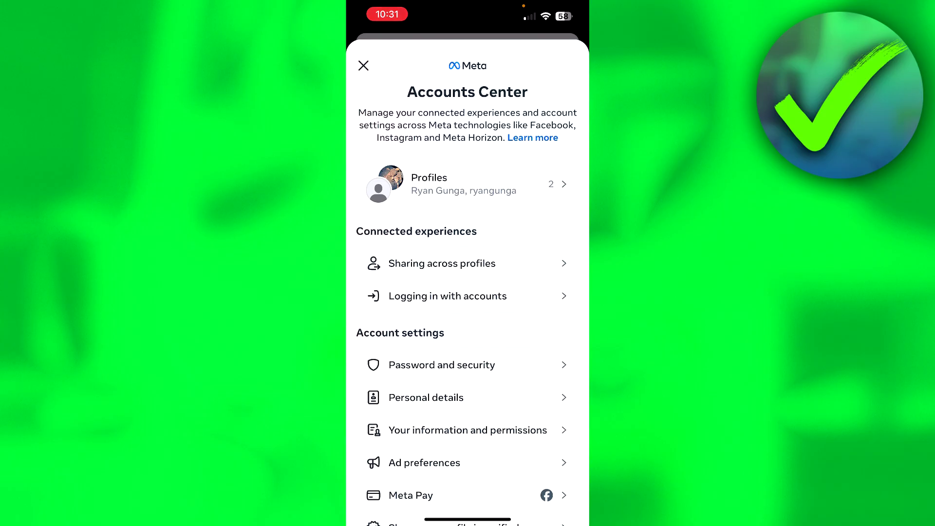
scroll(467, 306, "down", 2)
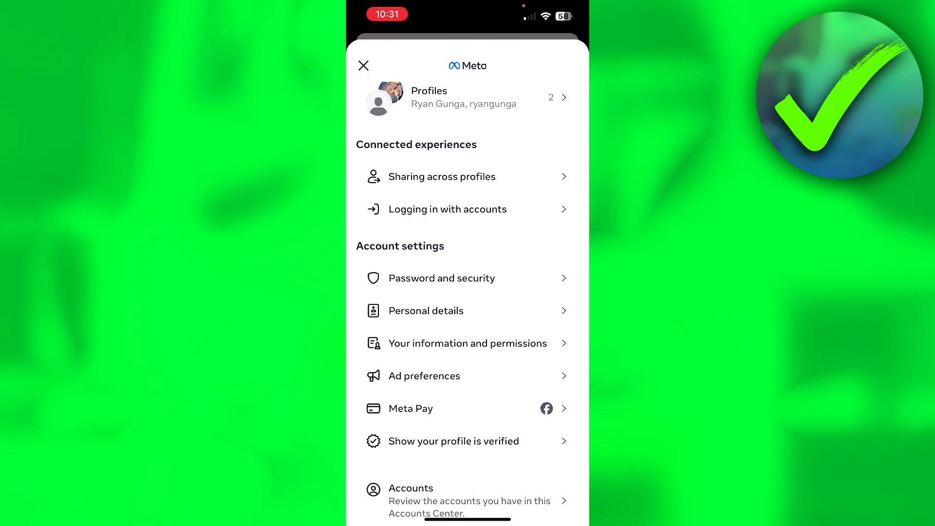
Step: Go through Personal details and Account ownership and control to the Deactivation or deletion page
left_click(426, 302)
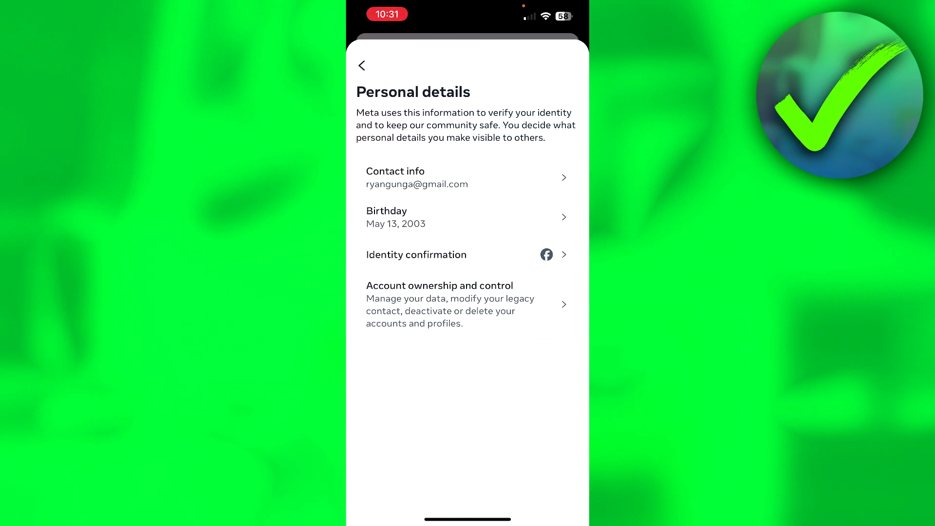
left_click(450, 305)
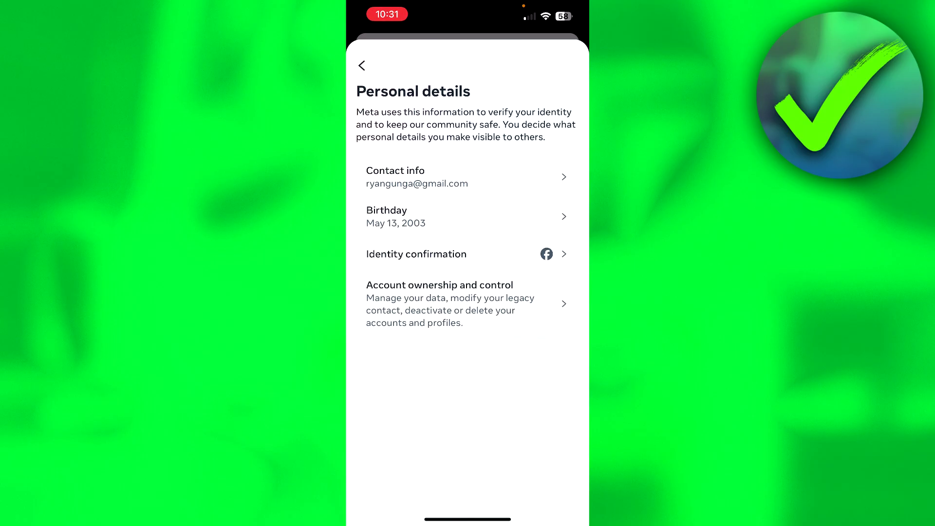
left_click(361, 65)
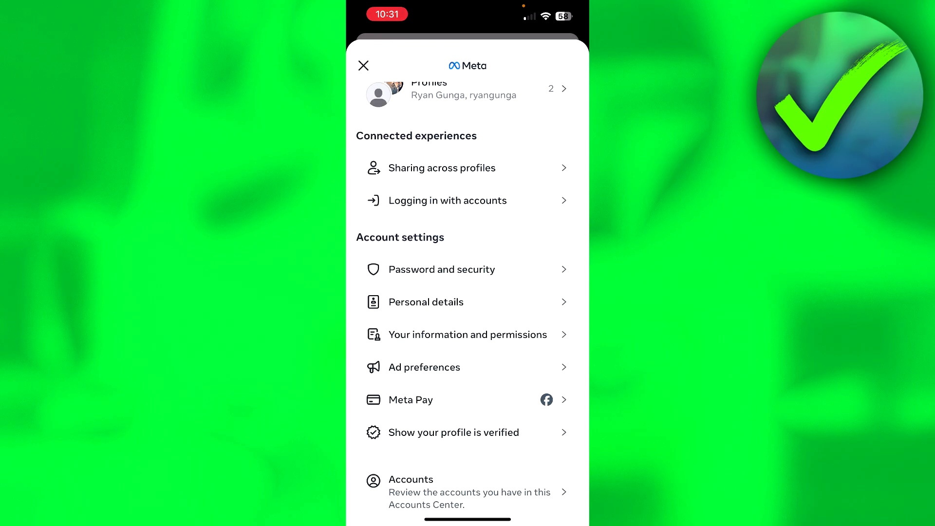
scroll(467, 292, "up", 2)
scroll(467, 292, "down", 1)
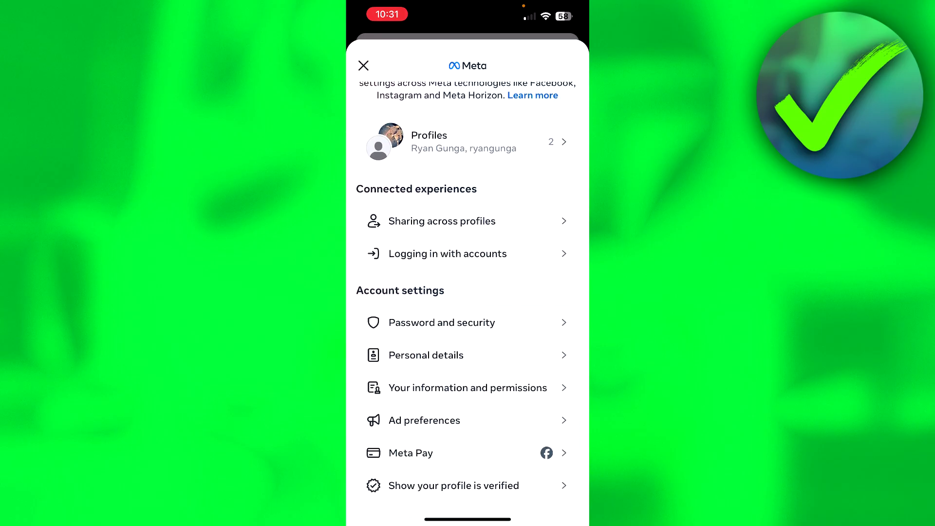
scroll(468, 292, "down", 1)
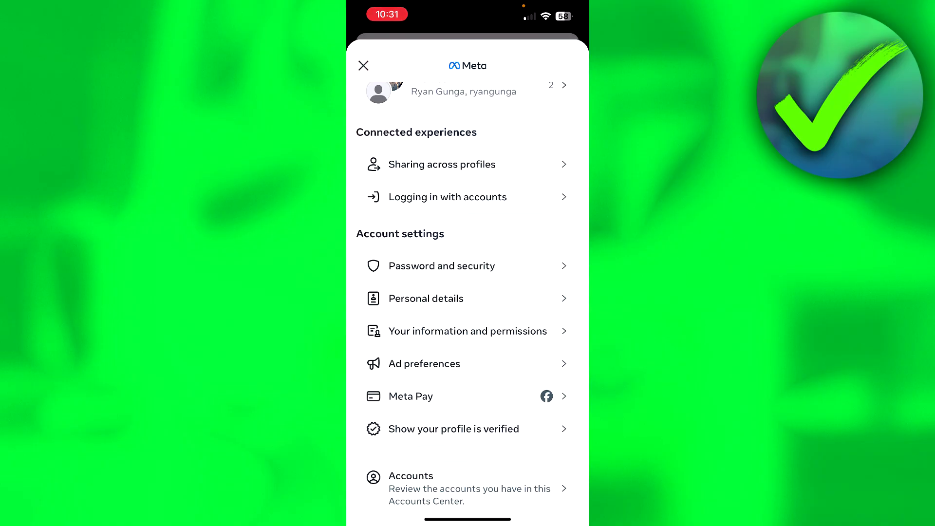
scroll(467, 292, "down", 2)
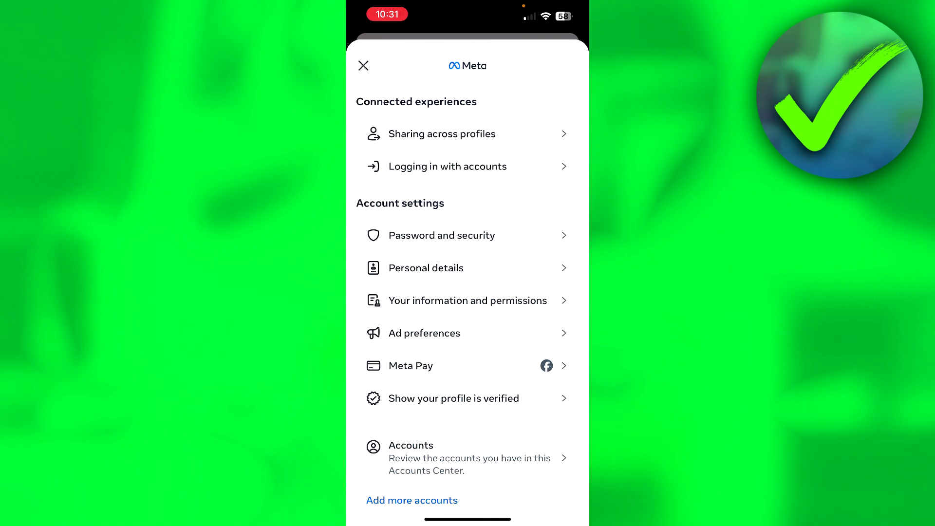
left_click(426, 268)
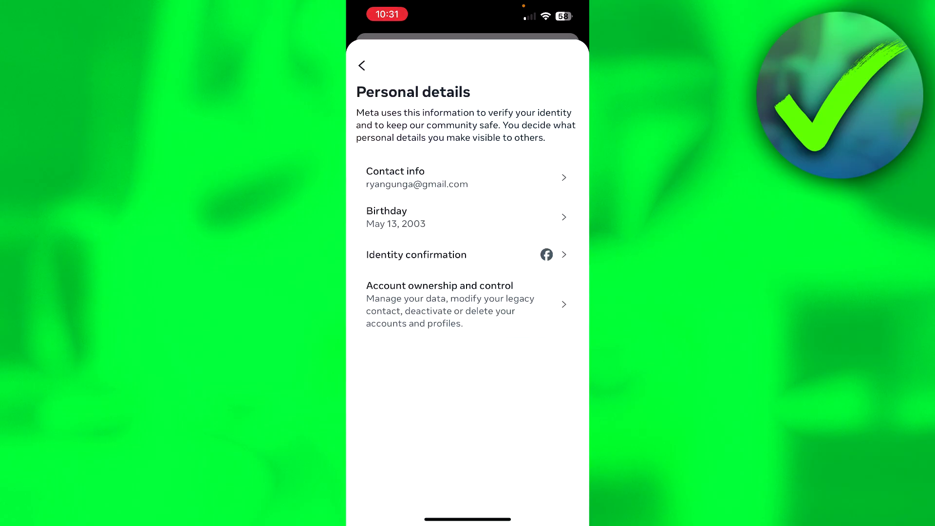
left_click(438, 305)
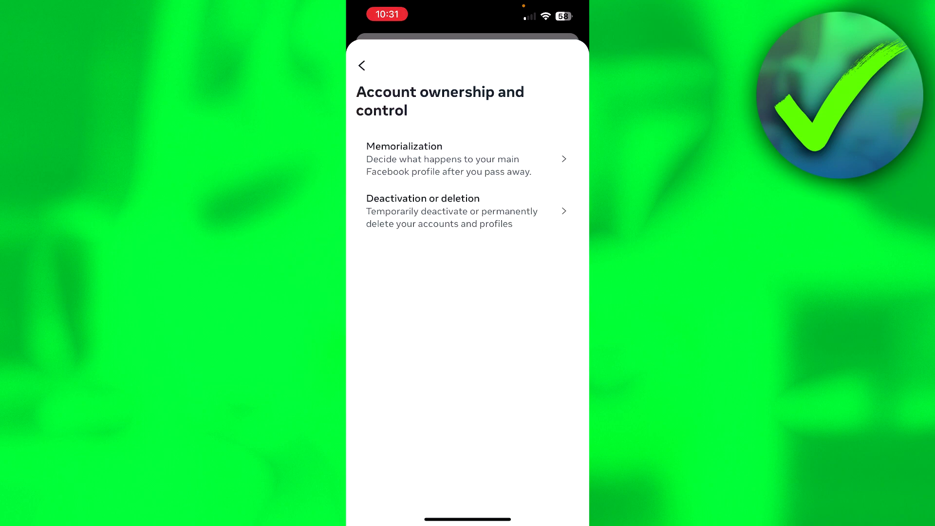
left_click(452, 211)
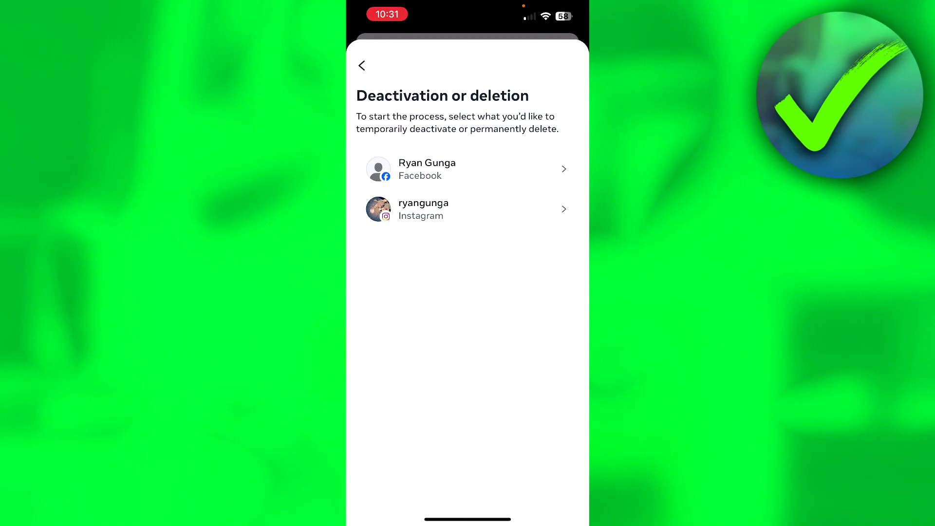
Step: Pick the Facebook profile and choose Delete account instead of deactivation, then continue
left_click(466, 169)
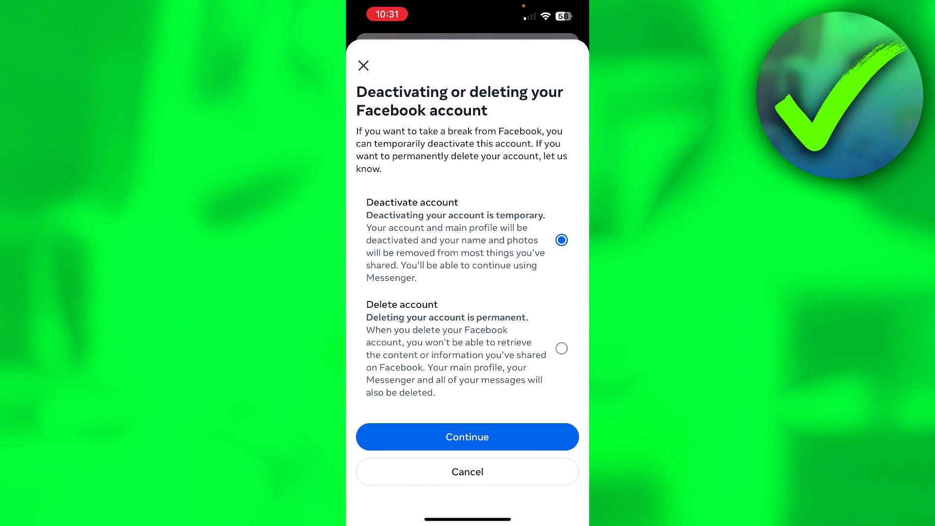
left_click(562, 349)
left_click(561, 240)
left_click(561, 348)
left_click(468, 437)
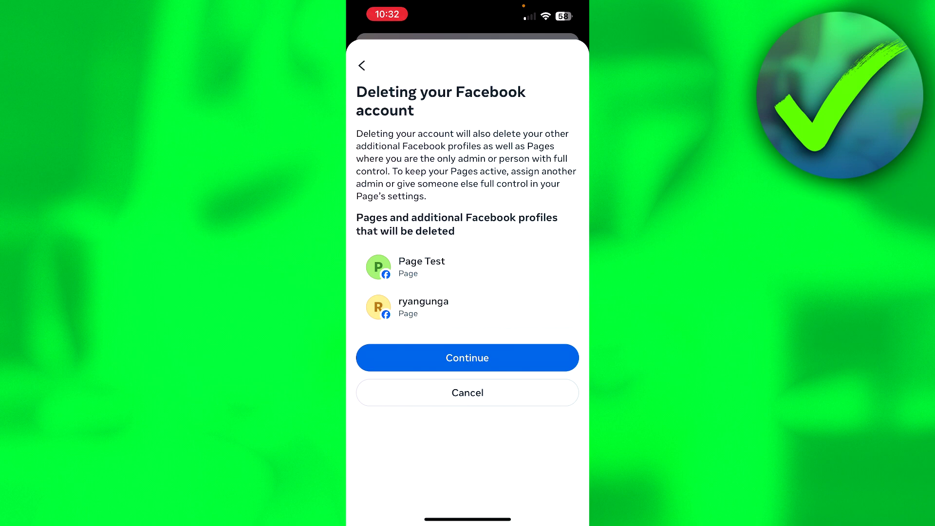
Step: Accept that the listed Pages and extra profiles will also be deleted
left_click(467, 357)
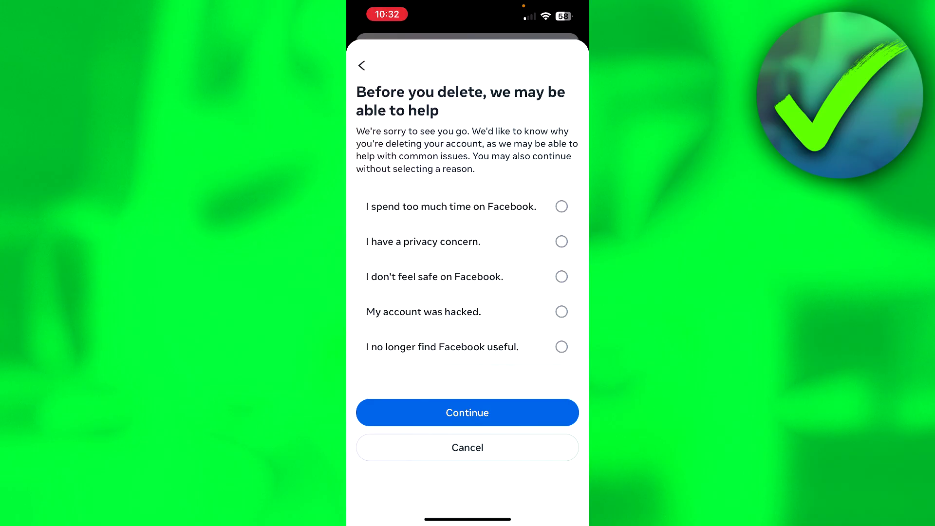
Step: After trying the time-spent and privacy reasons, submit 'I no longer find Facebook useful'
left_click(562, 207)
left_click(468, 412)
left_click(561, 347)
left_click(561, 241)
left_click(468, 412)
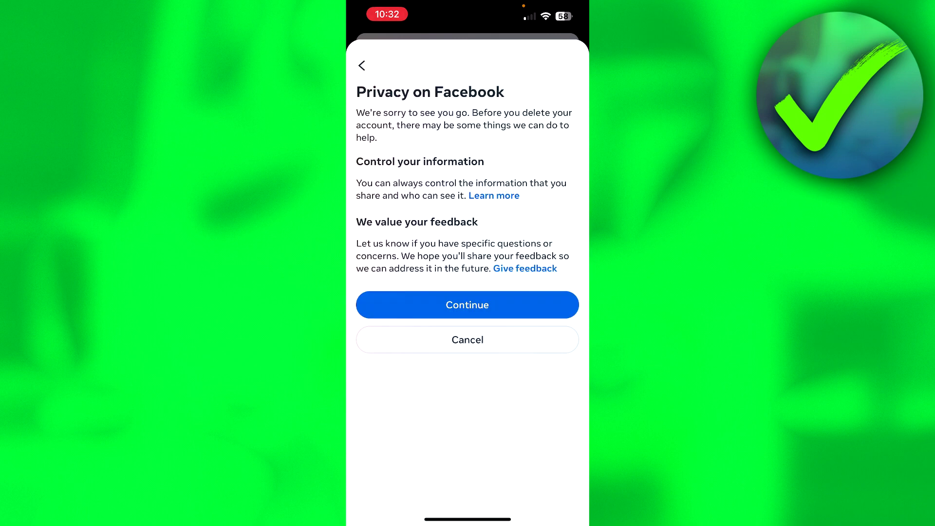
left_click(361, 65)
left_click(561, 347)
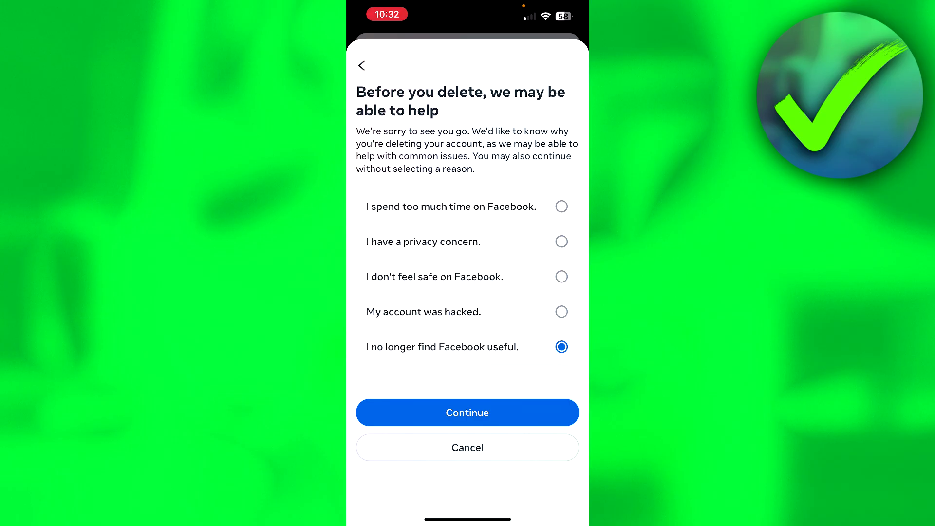
left_click(467, 412)
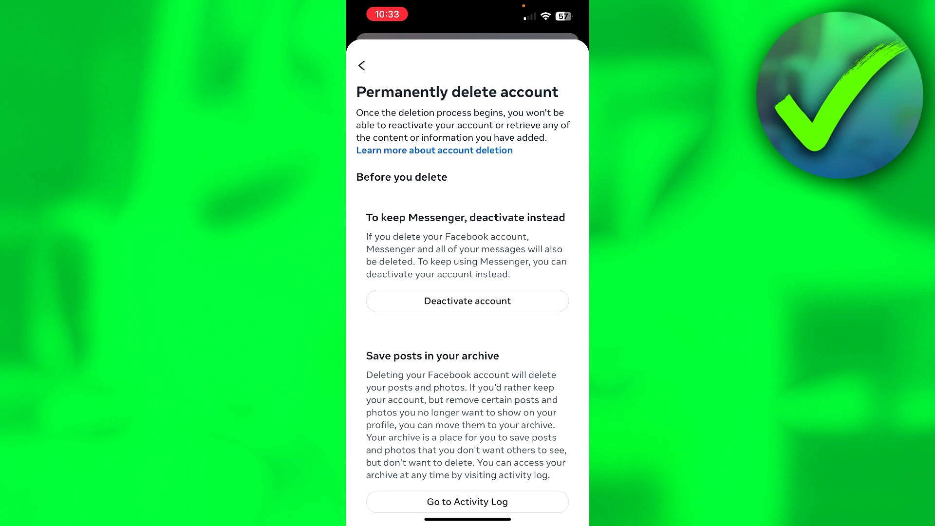
Step: Scroll through the Permanently delete account warnings and continue to the password check
scroll(468, 293, "down", 2)
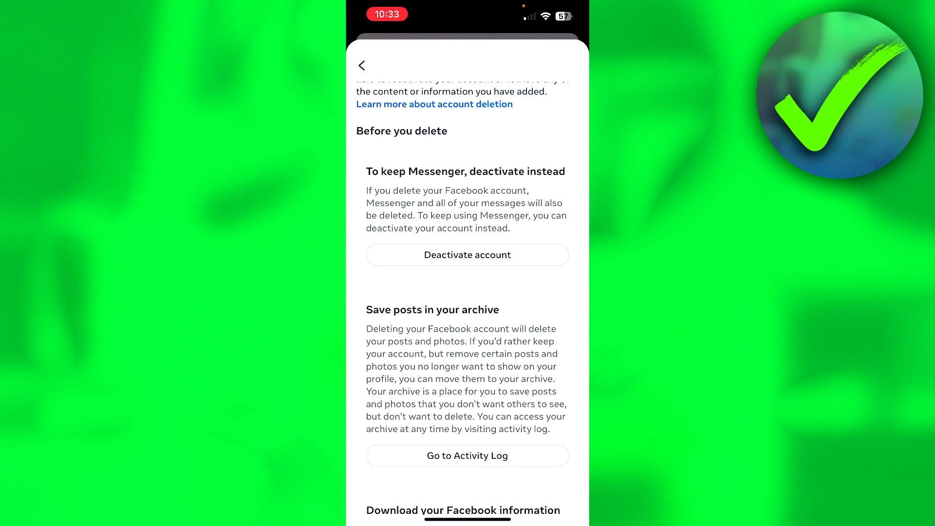
scroll(467, 292, "down", 2)
scroll(468, 292, "down", 2)
scroll(468, 292, "down", 4)
scroll(467, 293, "down", 1)
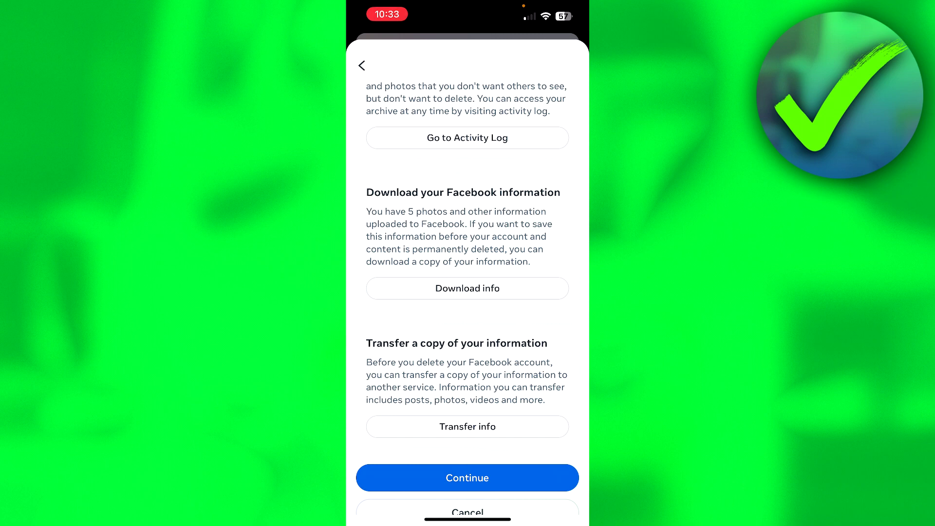
scroll(468, 293, "down", 1)
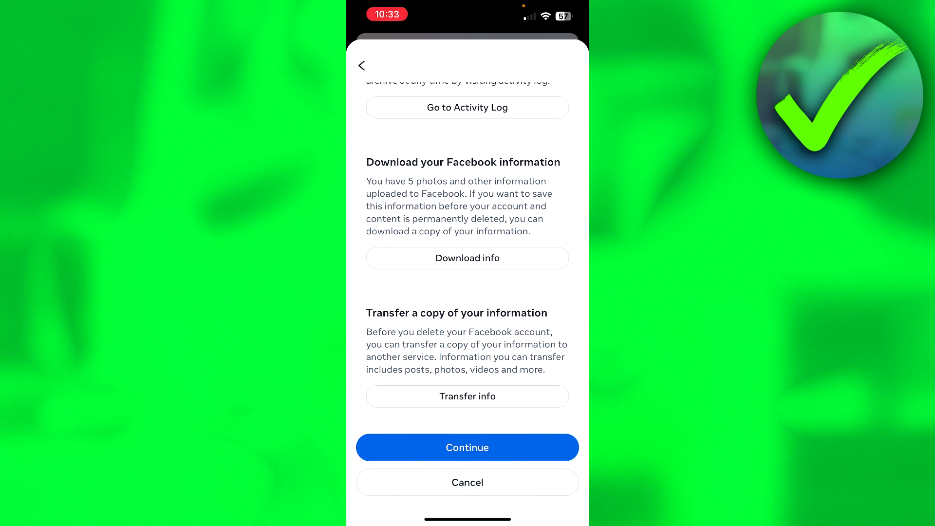
left_click(468, 447)
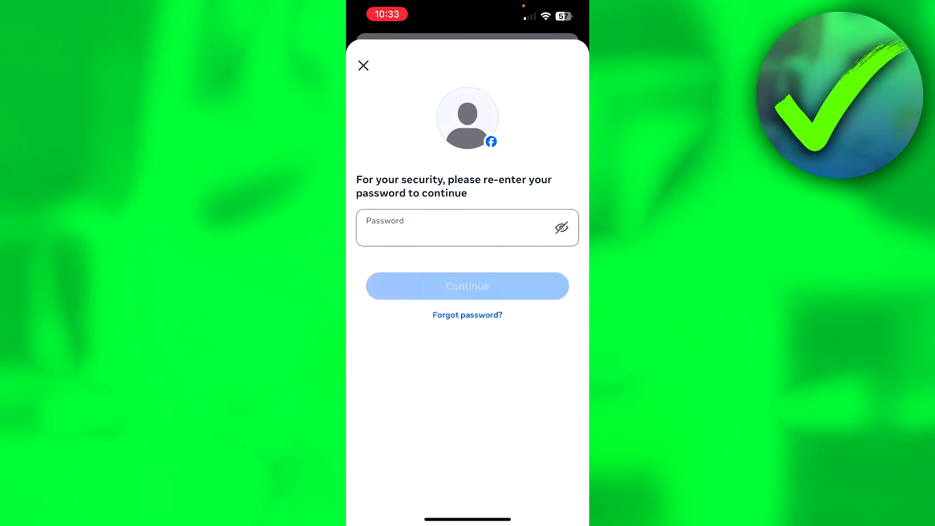